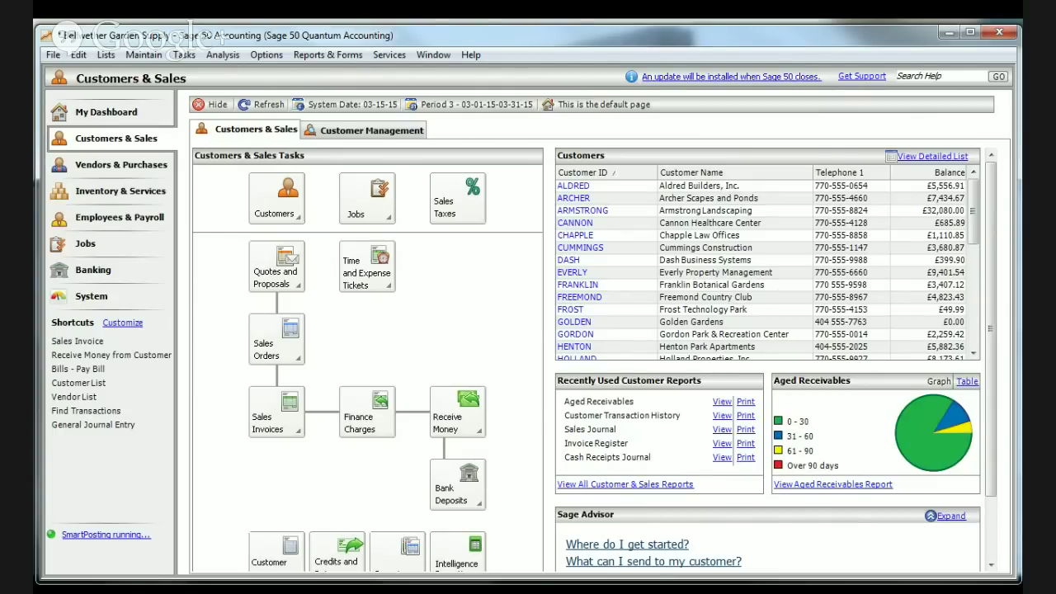
Switch to the Suntico website in the browser, log in and open the My Business accounts list
key(alt+Tab)
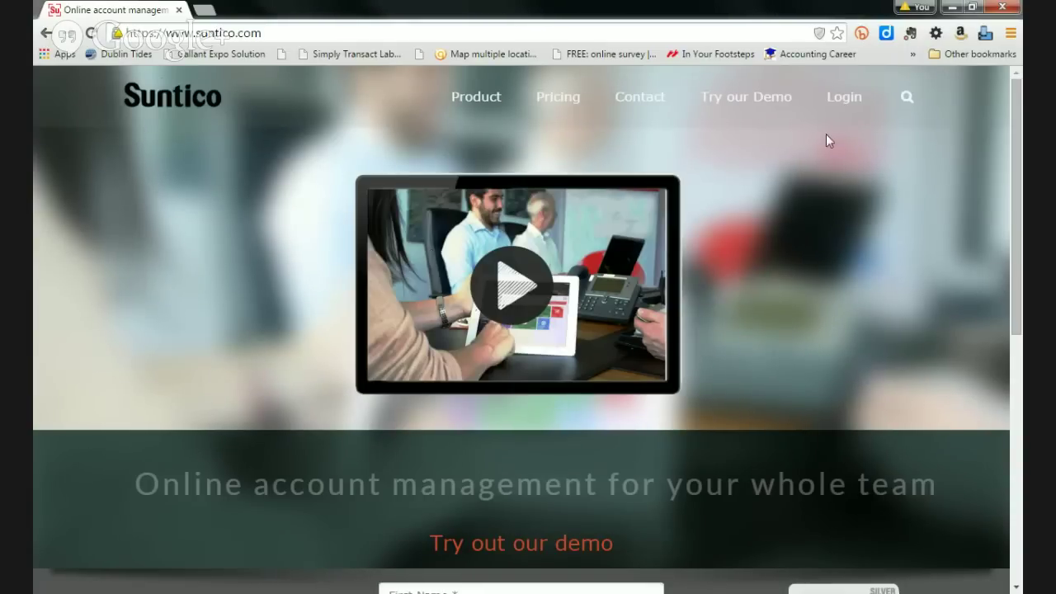
click(849, 103)
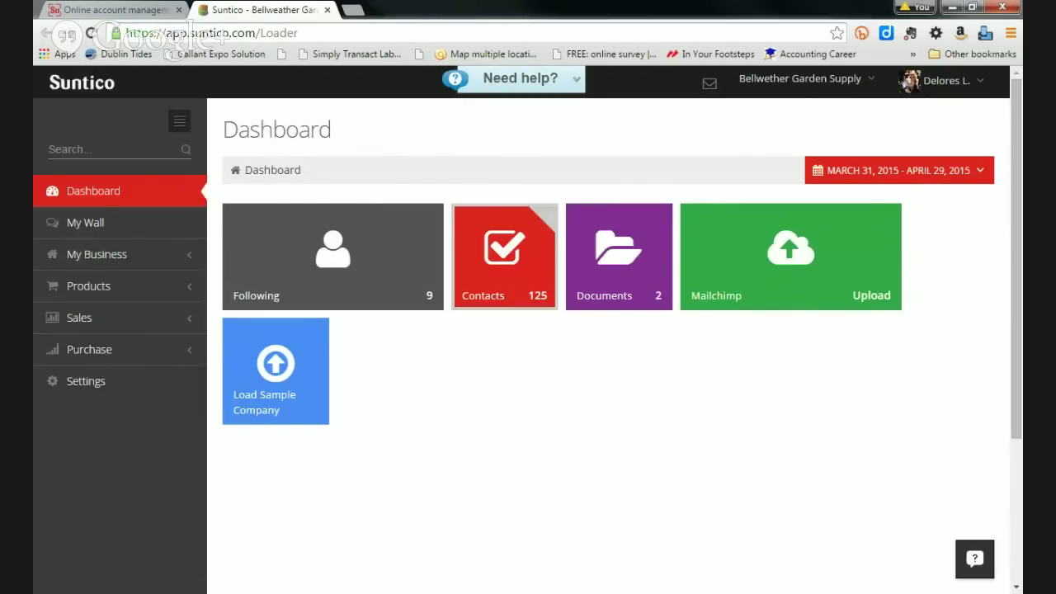
key(alt+Tab)
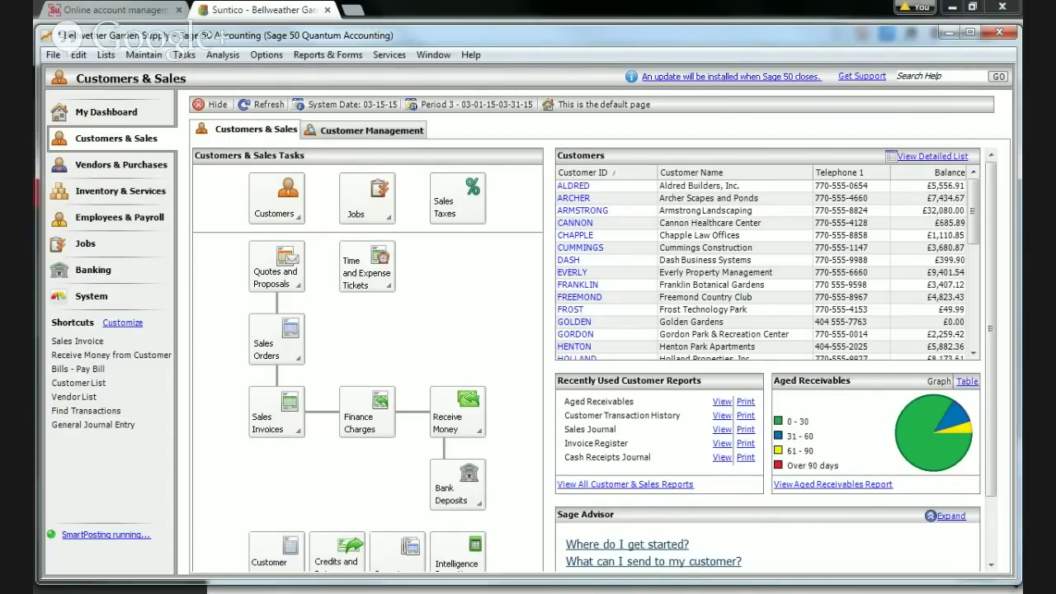
key(alt+Tab)
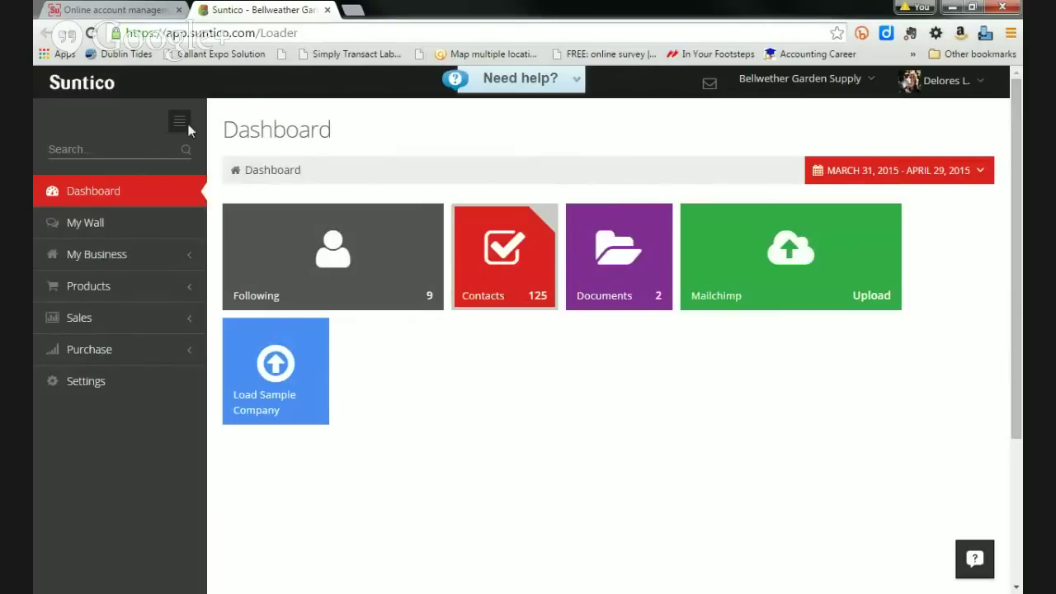
click(95, 264)
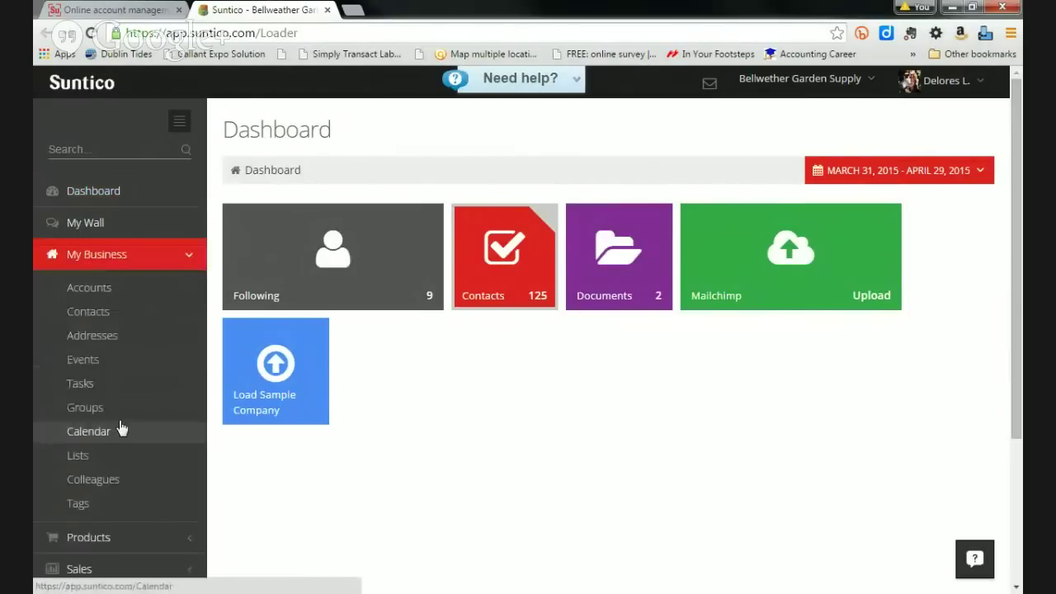
click(113, 290)
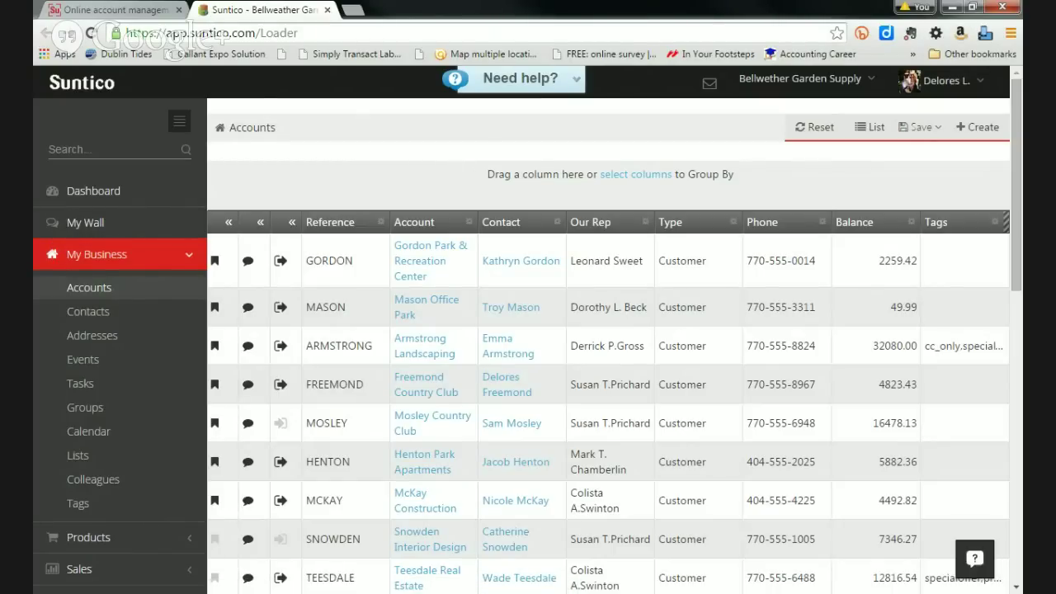
Switch to Power BI and view the Bellwether Analysis and items sales history dashboards and the Bellwether Product sales history report
key(alt+Tab)
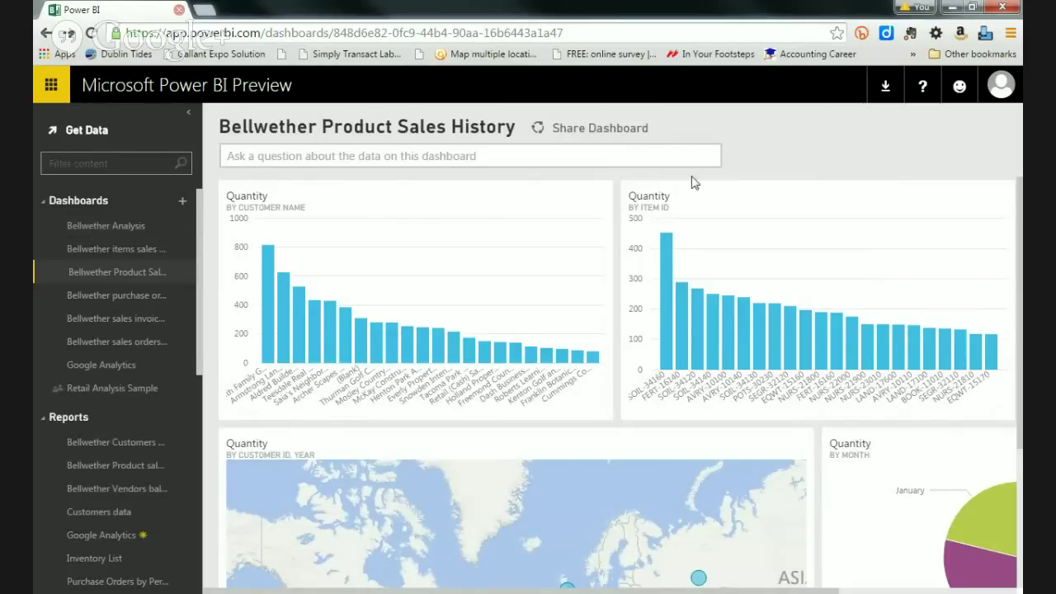
click(105, 228)
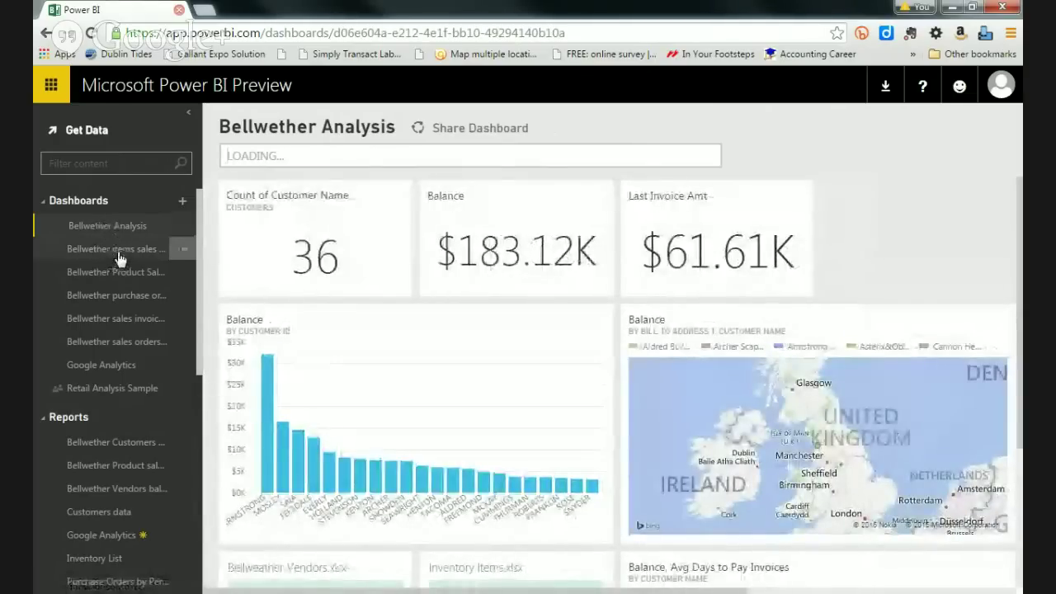
click(119, 255)
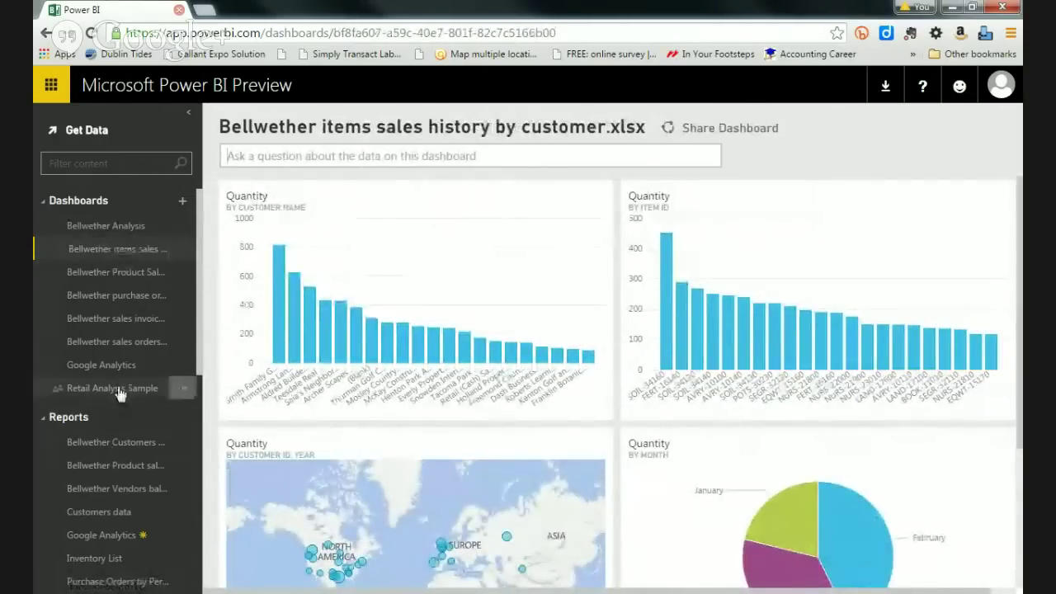
click(128, 475)
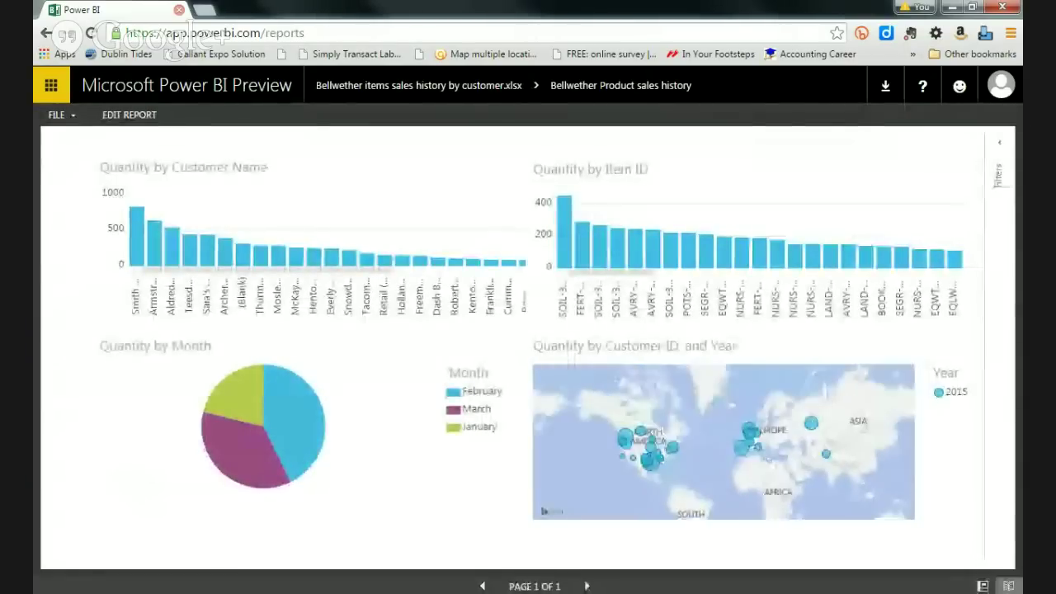
click(56, 96)
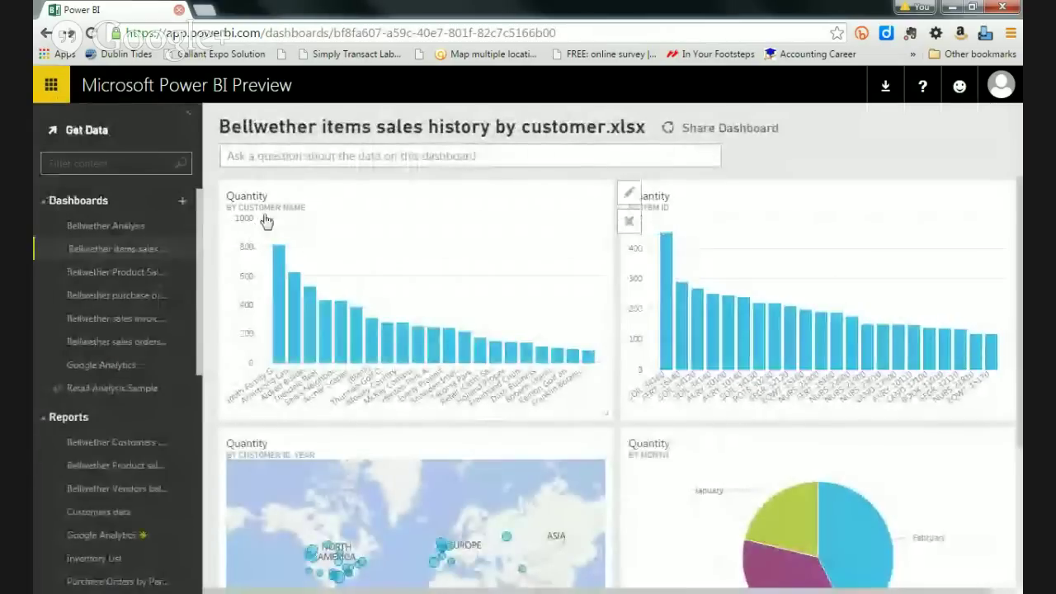
Query the Bellwether items sales history dashboard for sales by quantity, by unit price and by customer ID
click(381, 160)
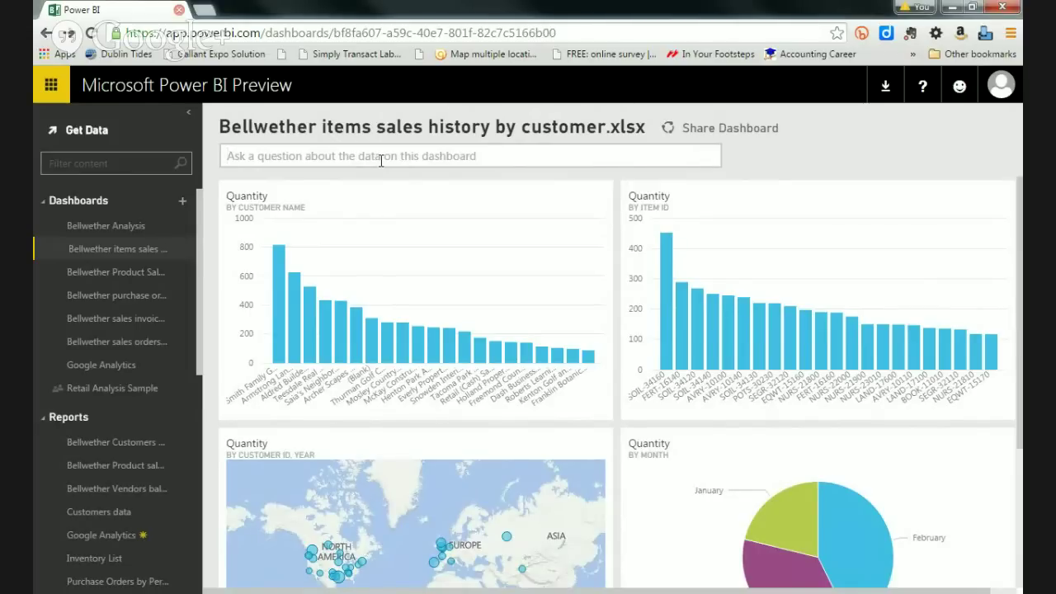
text(sa)
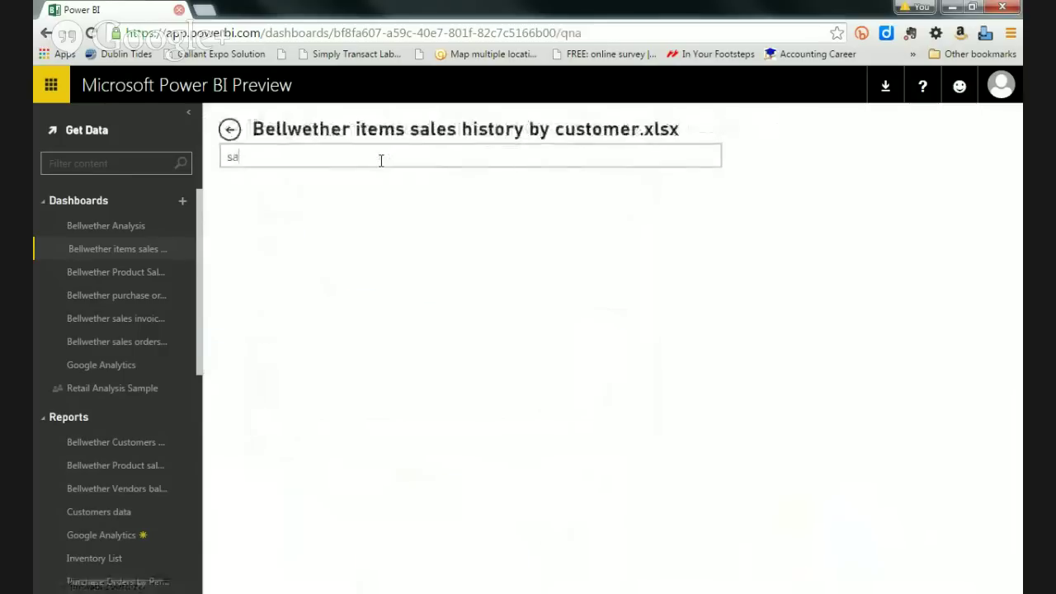
text(les by)
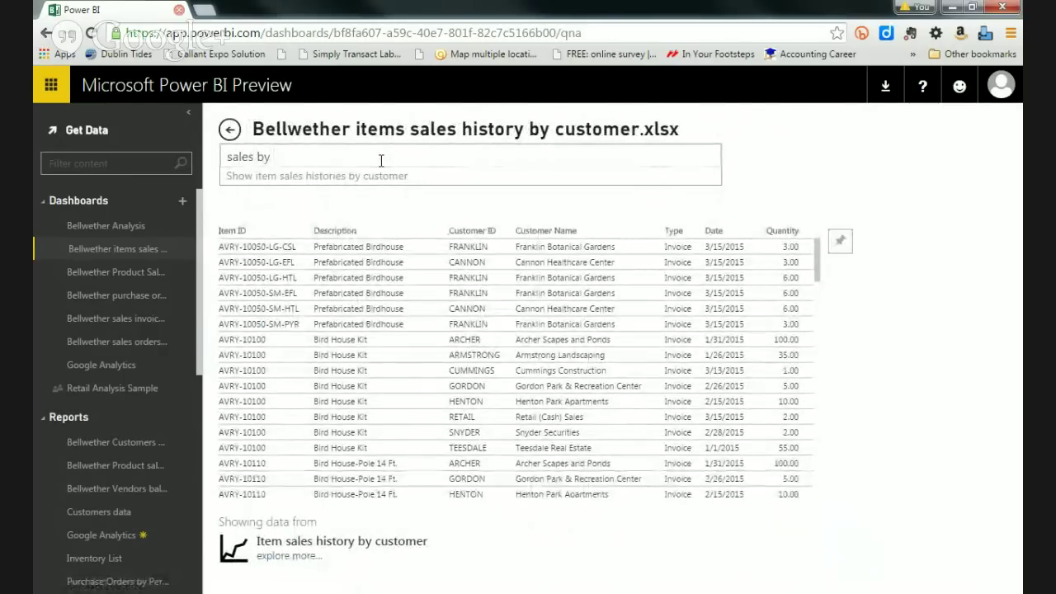
text(q)
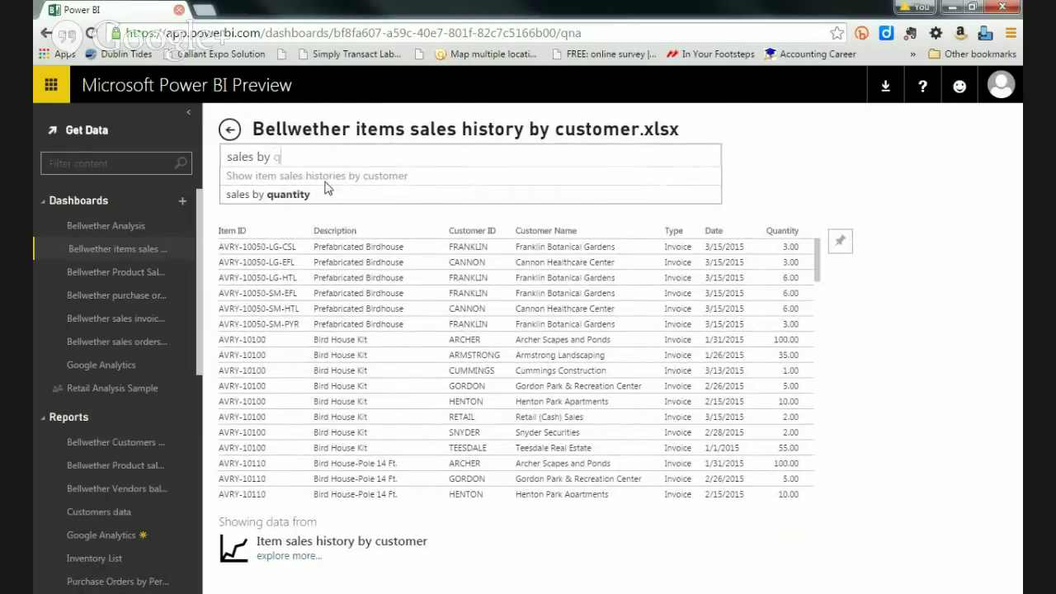
click(289, 198)
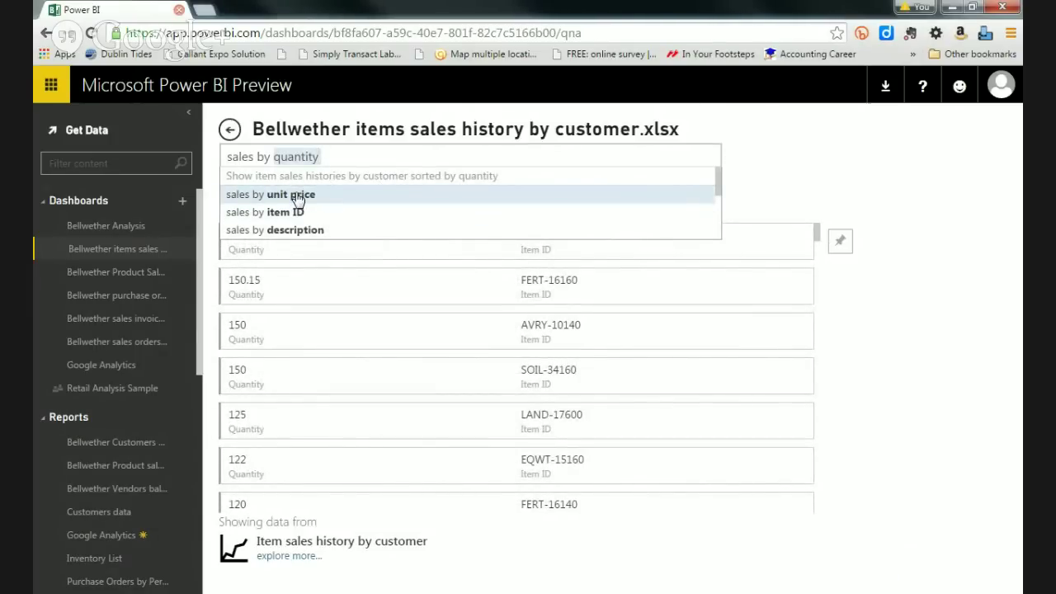
click(301, 201)
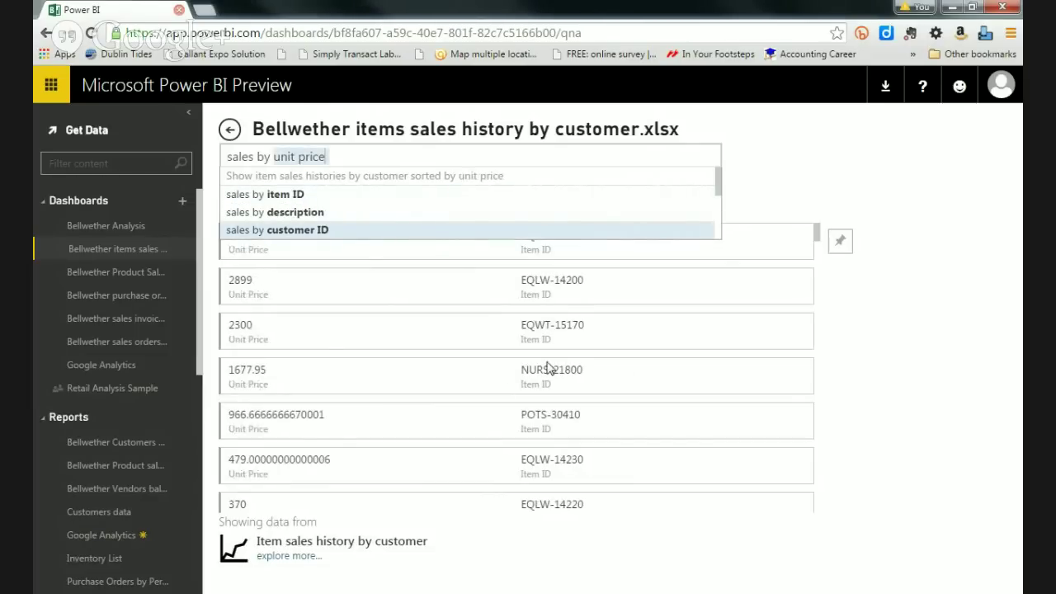
click(288, 235)
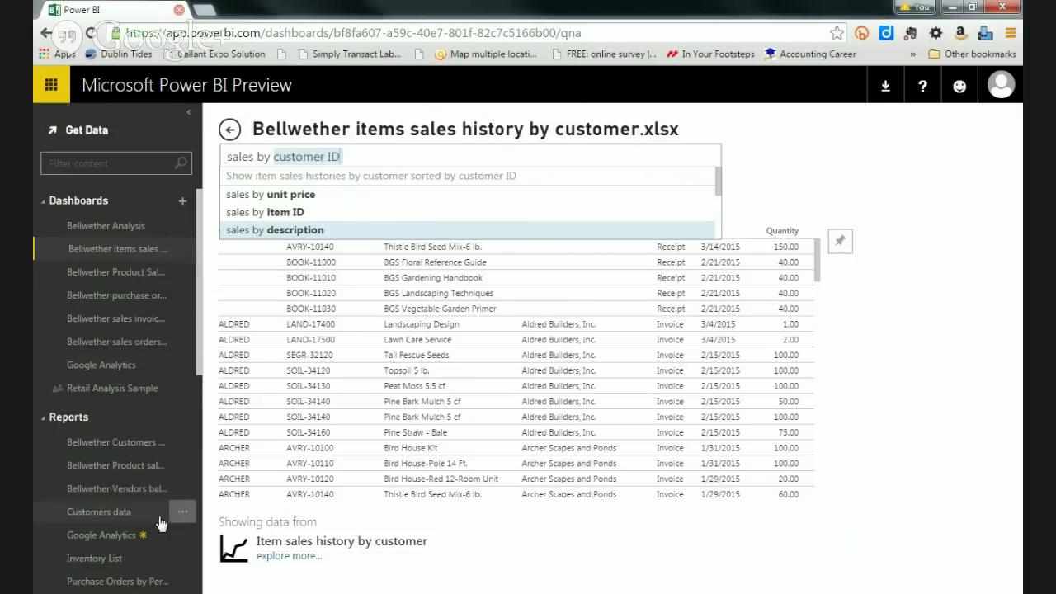
Open the Bellwether Product sales history report, highlight Armstrong Landscaping's sales and inspect them in the item and month charts
click(122, 468)
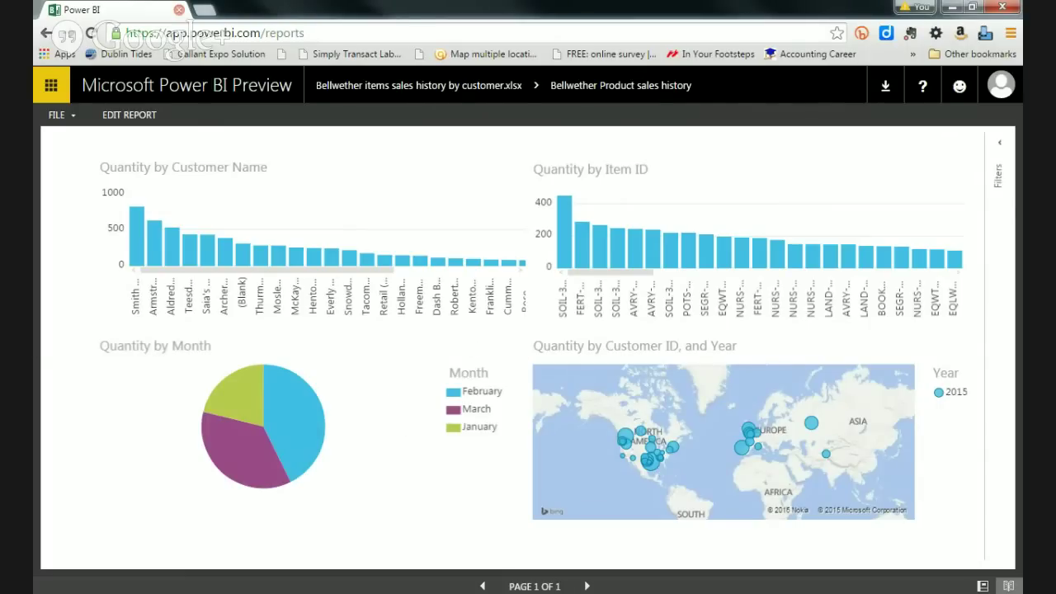
mouse_move(154, 245)
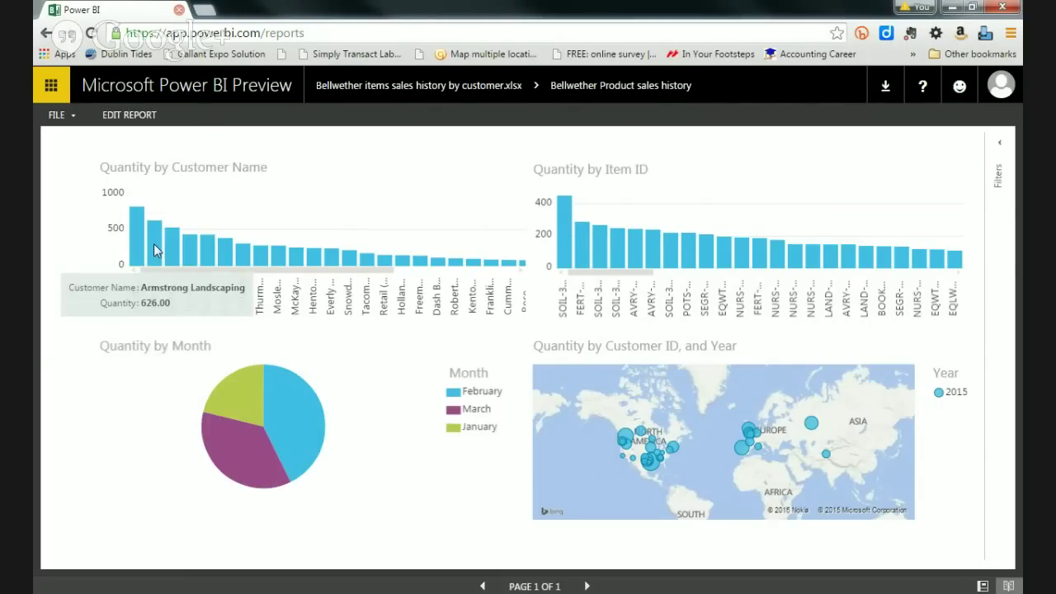
click(154, 245)
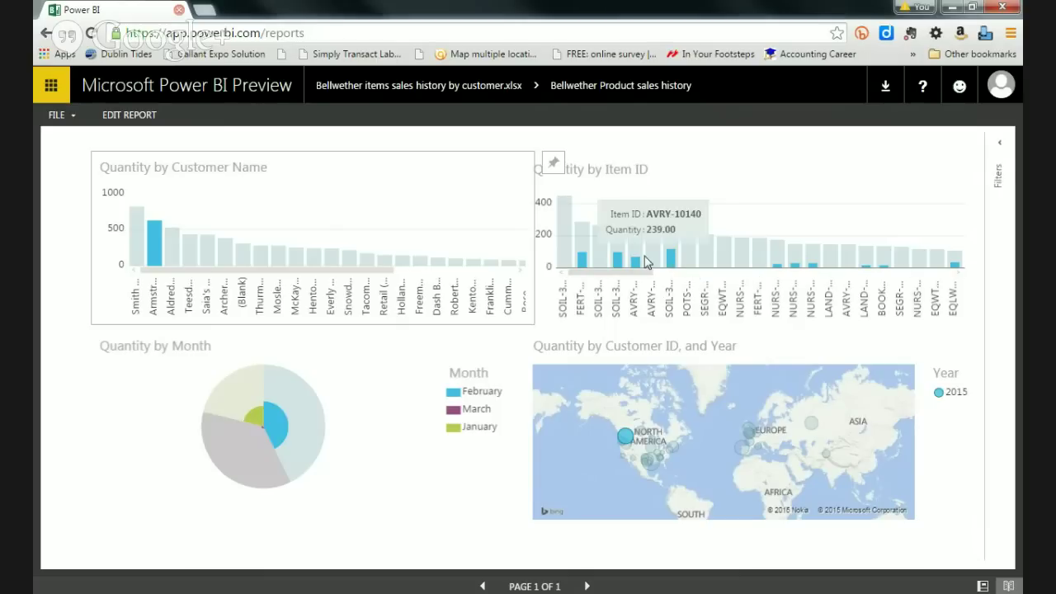
mouse_move(584, 264)
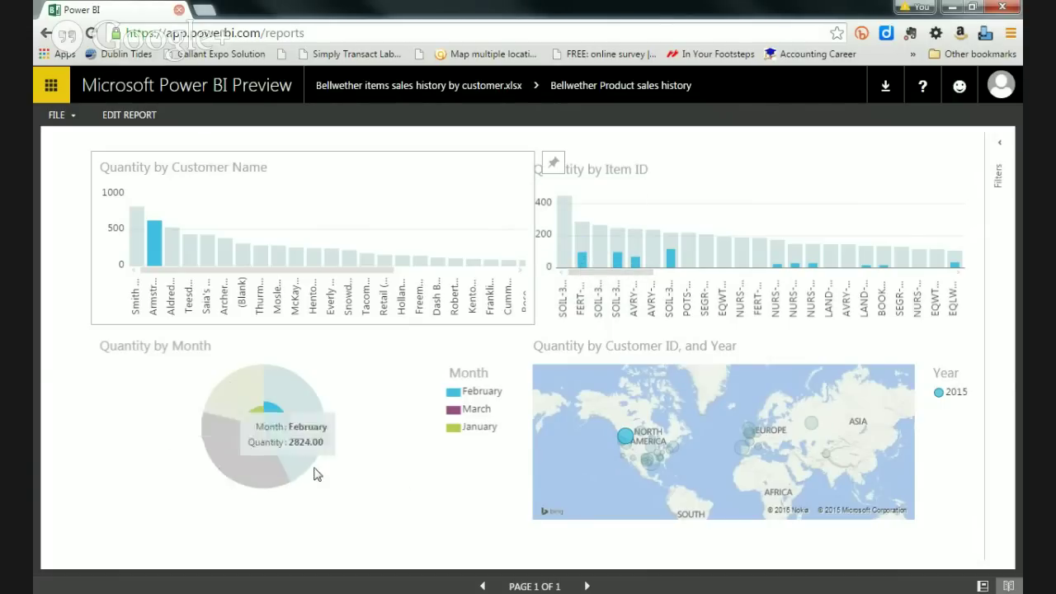
mouse_move(248, 458)
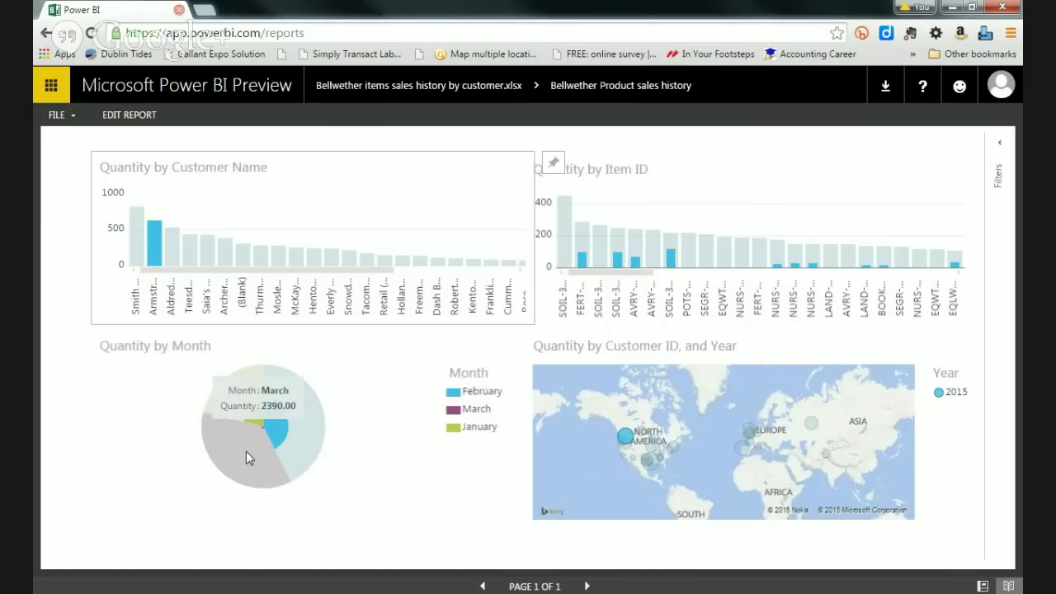
mouse_move(278, 435)
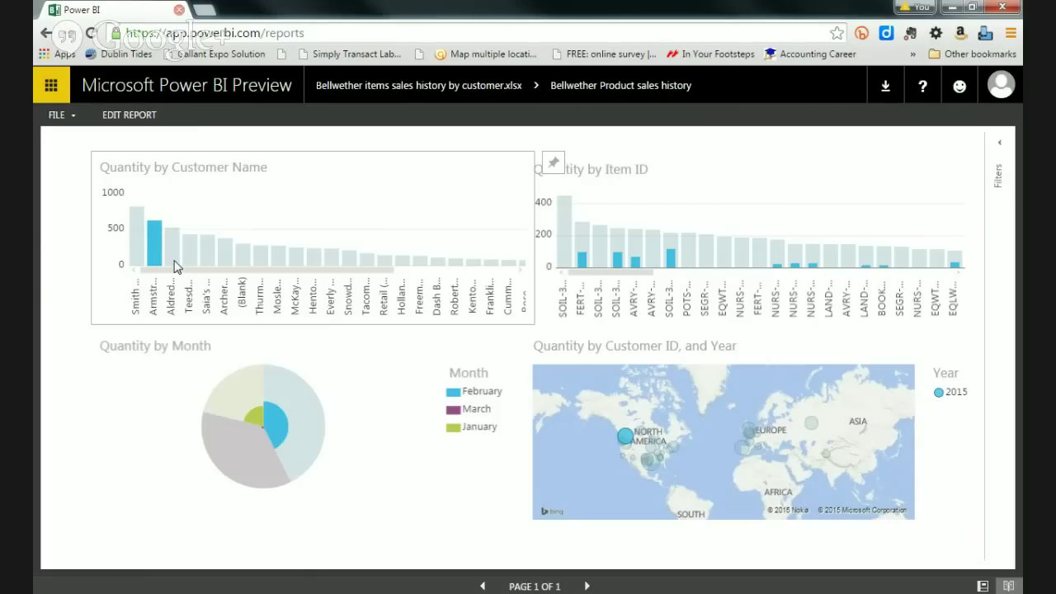
Highlight Aldred Builders, Inc. in the Quantity by Customer Name chart, and return from the report to the dashboard
mouse_move(172, 260)
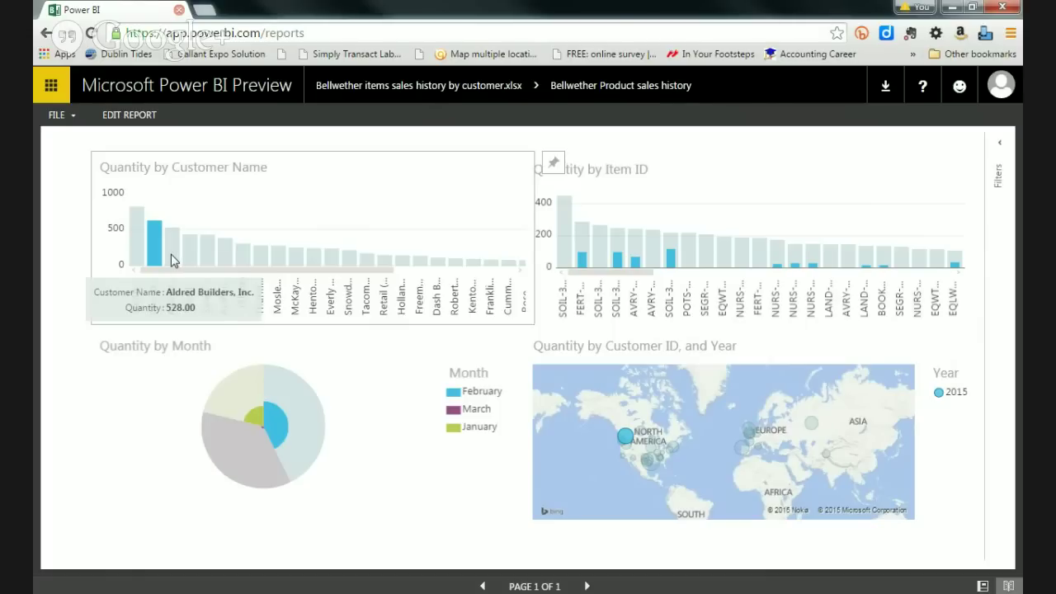
click(171, 260)
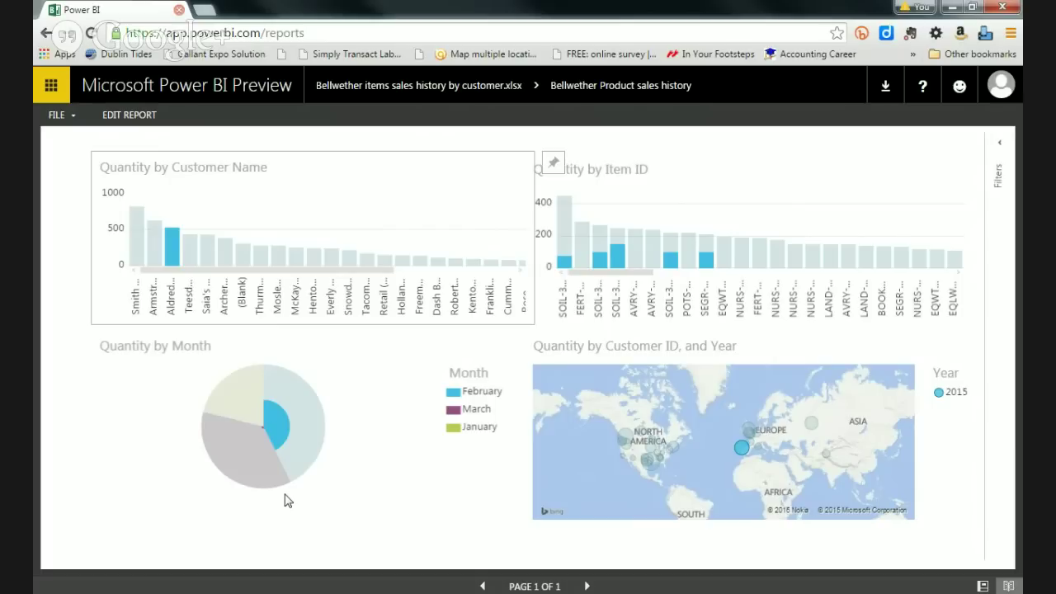
click(52, 86)
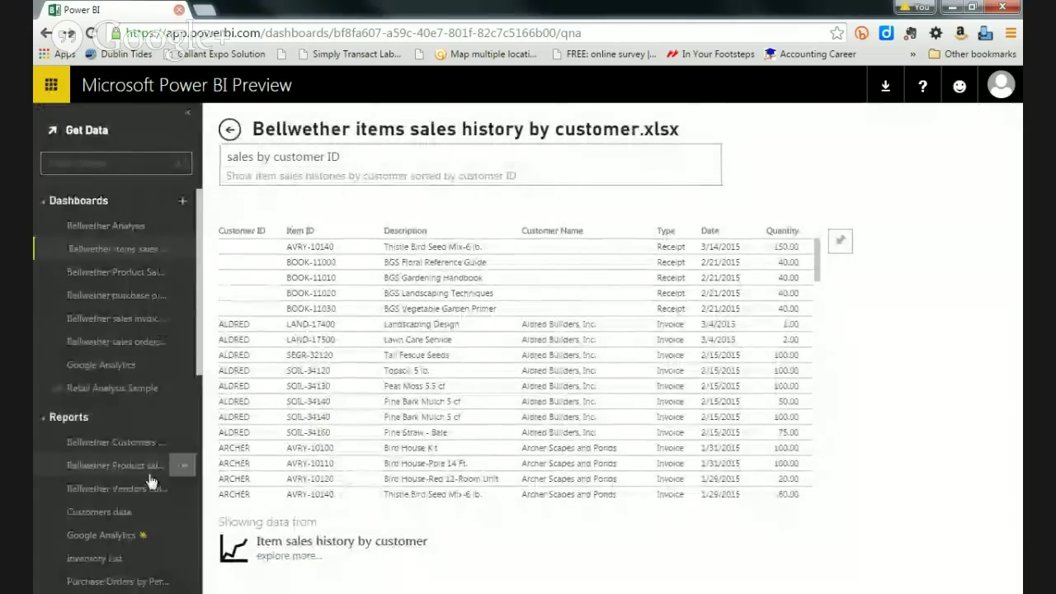
Start a report from the Bellwether Customers dataset, chart Balance by Customer ID as columns and enlarge the chart across the canvas
drag(201, 268, 204, 429)
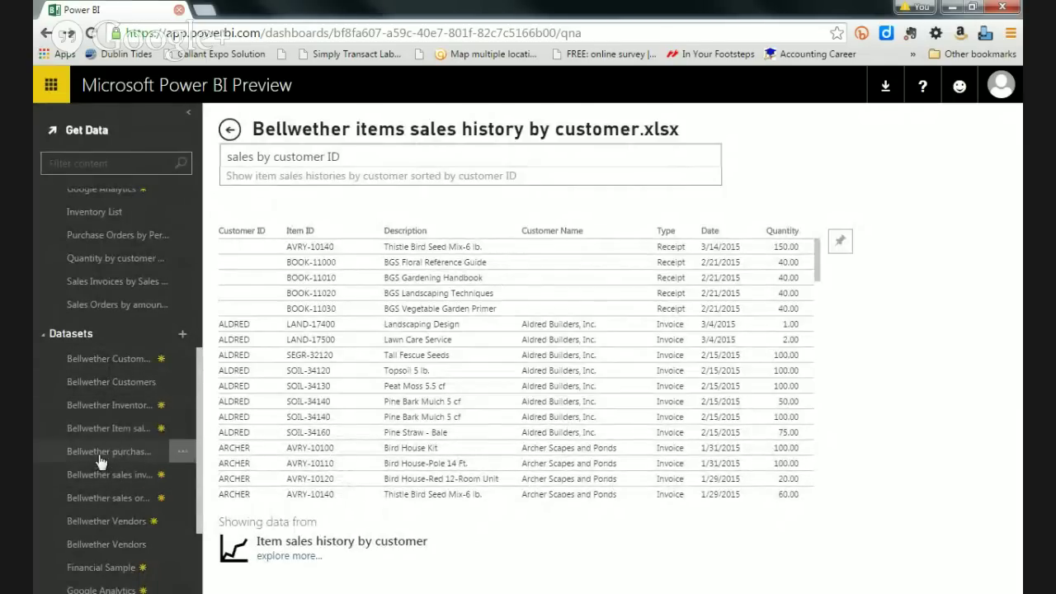
click(102, 368)
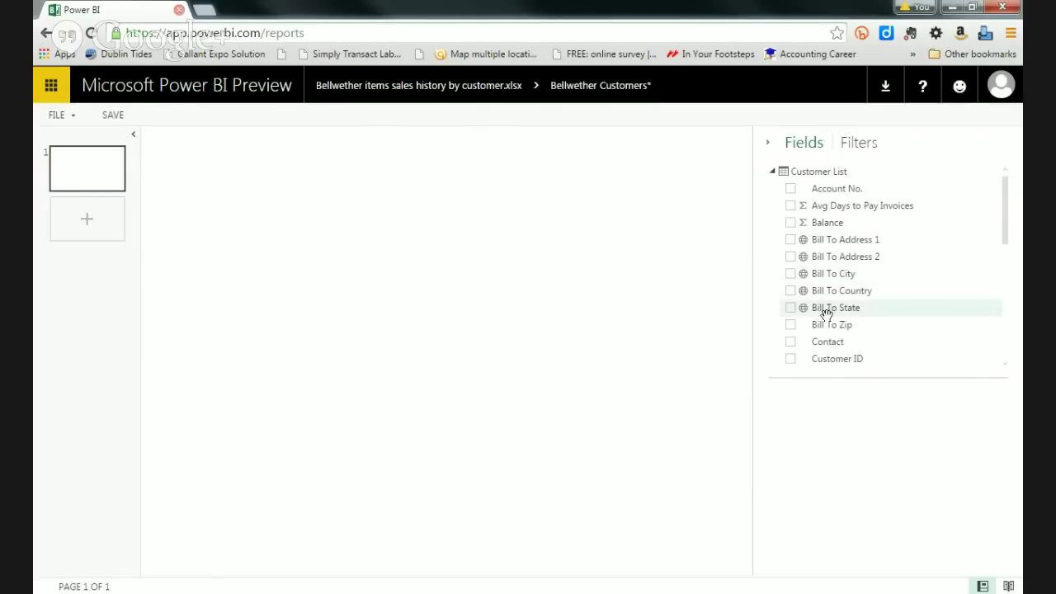
click(790, 360)
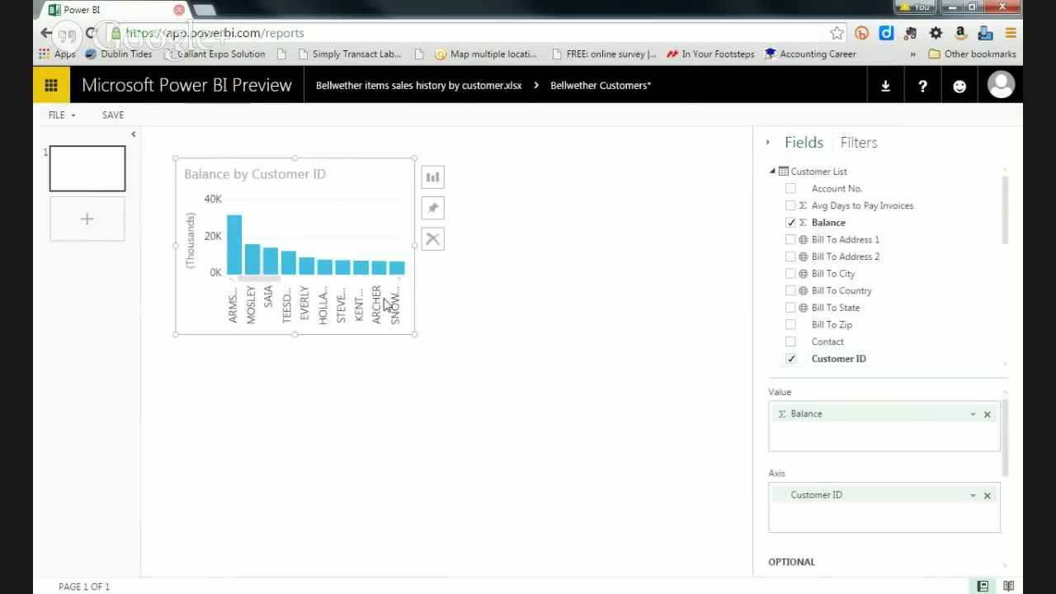
drag(417, 334, 567, 491)
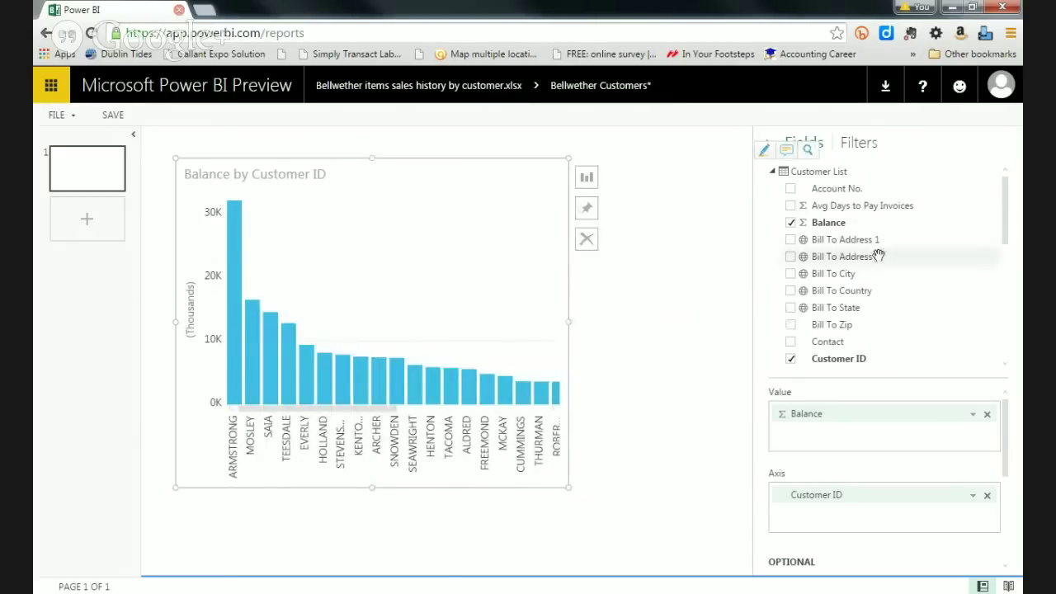
Browse the other available Customer List fields and leave the Bellwether Customers report without saving it
drag(1005, 216, 996, 265)
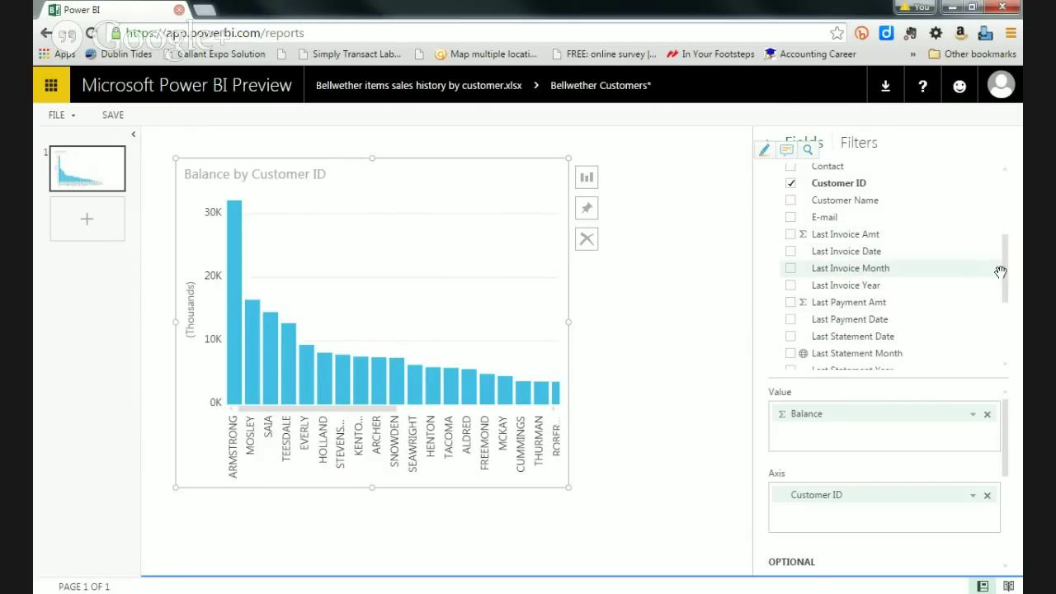
drag(1008, 278, 996, 244)
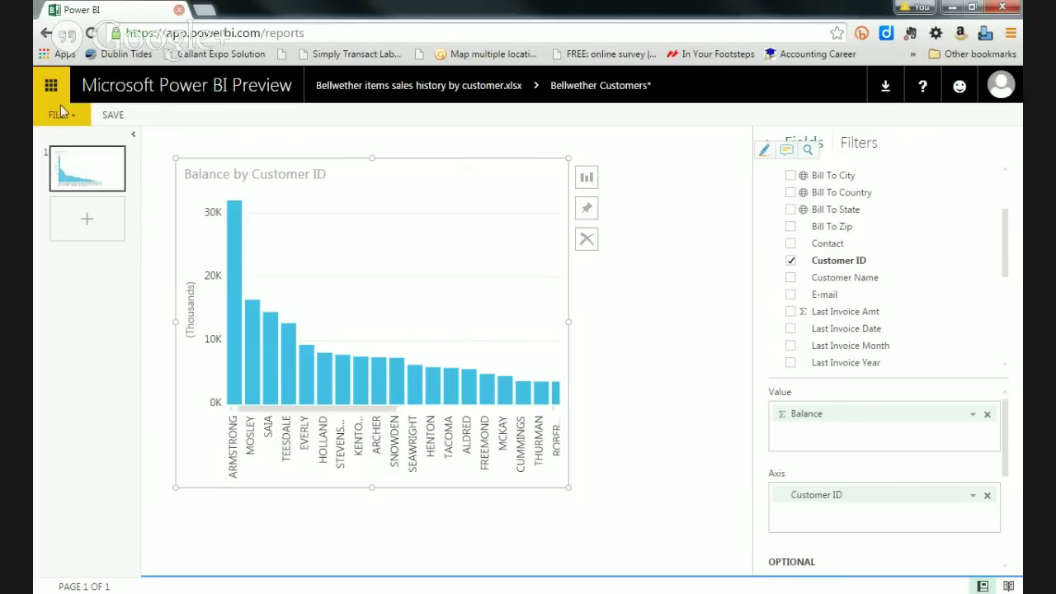
click(50, 87)
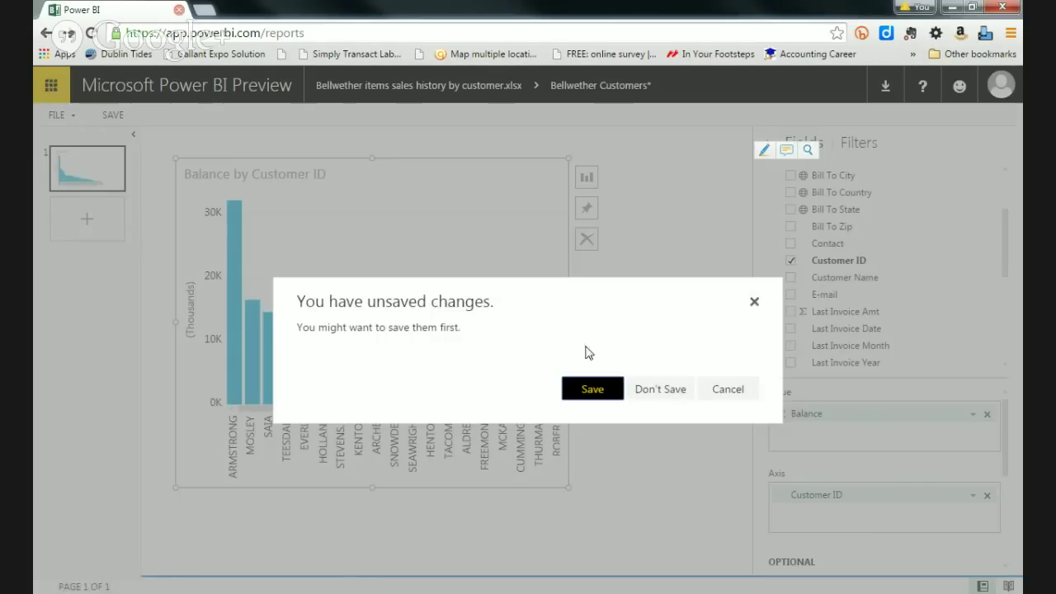
click(658, 390)
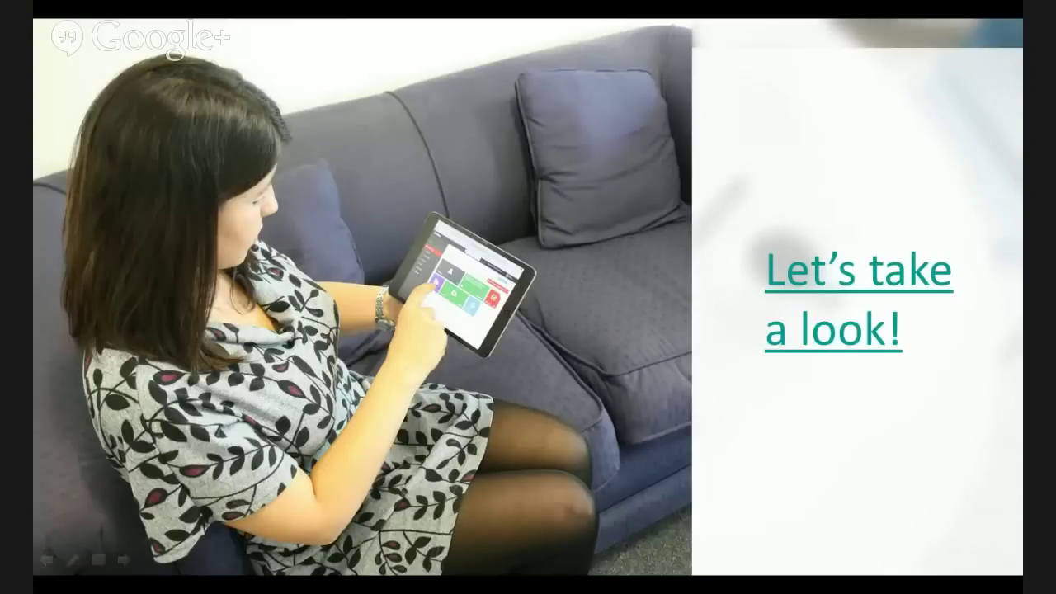
key(Right)
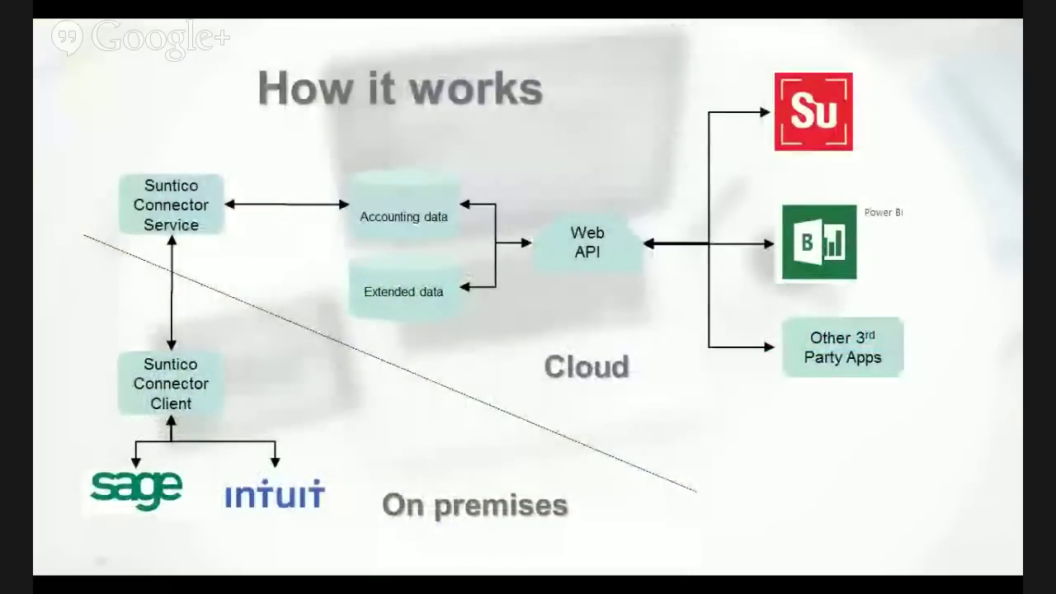